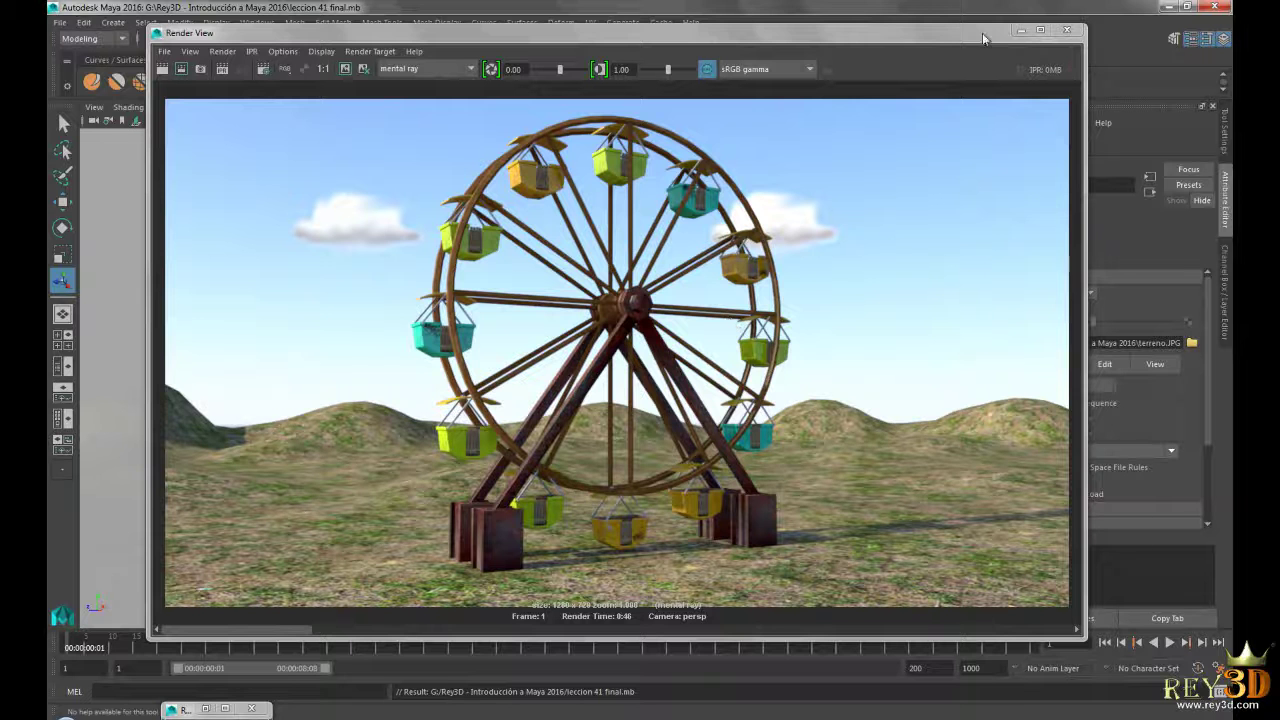
# Minimize the Render View showing the finished ferris wheel render to reveal the viewport.
pyautogui.click(1020, 30)
# Play the spinning wheel animation twice, rewind to frame 1, and tumble the persp view slightly.
pyautogui.click(1166, 644)
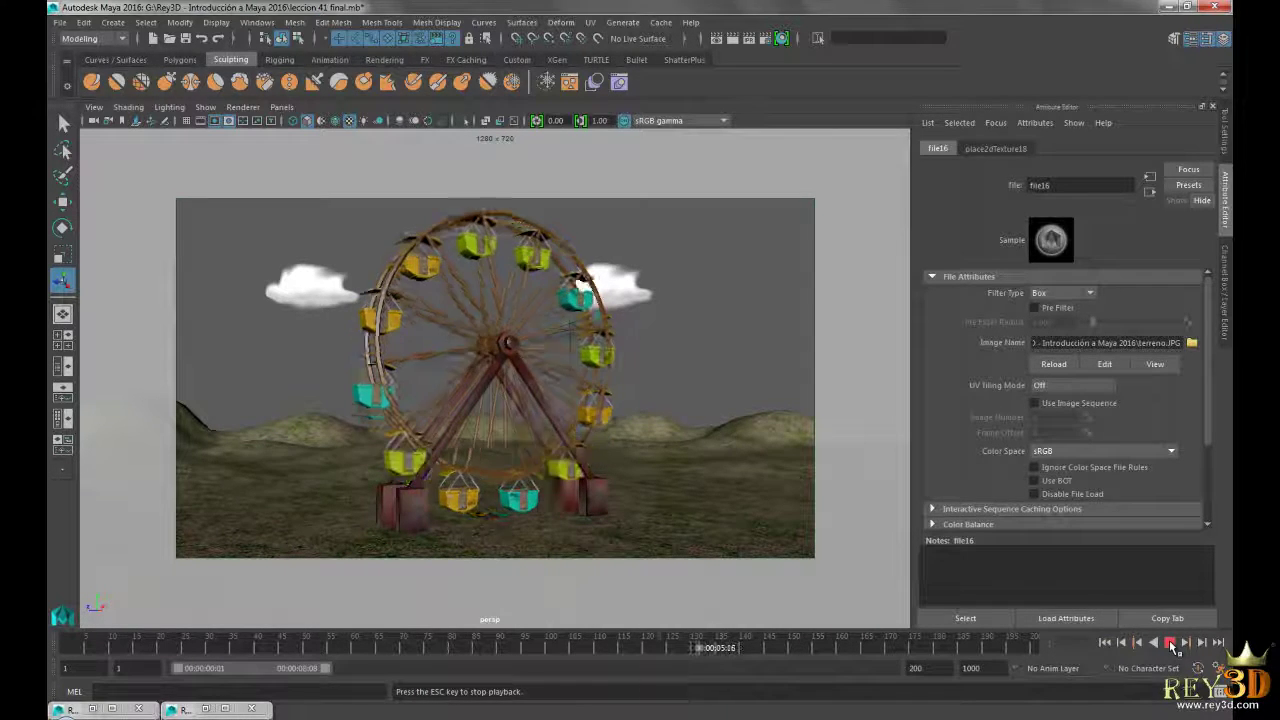
pyautogui.click(1170, 644)
pyautogui.click(1104, 642)
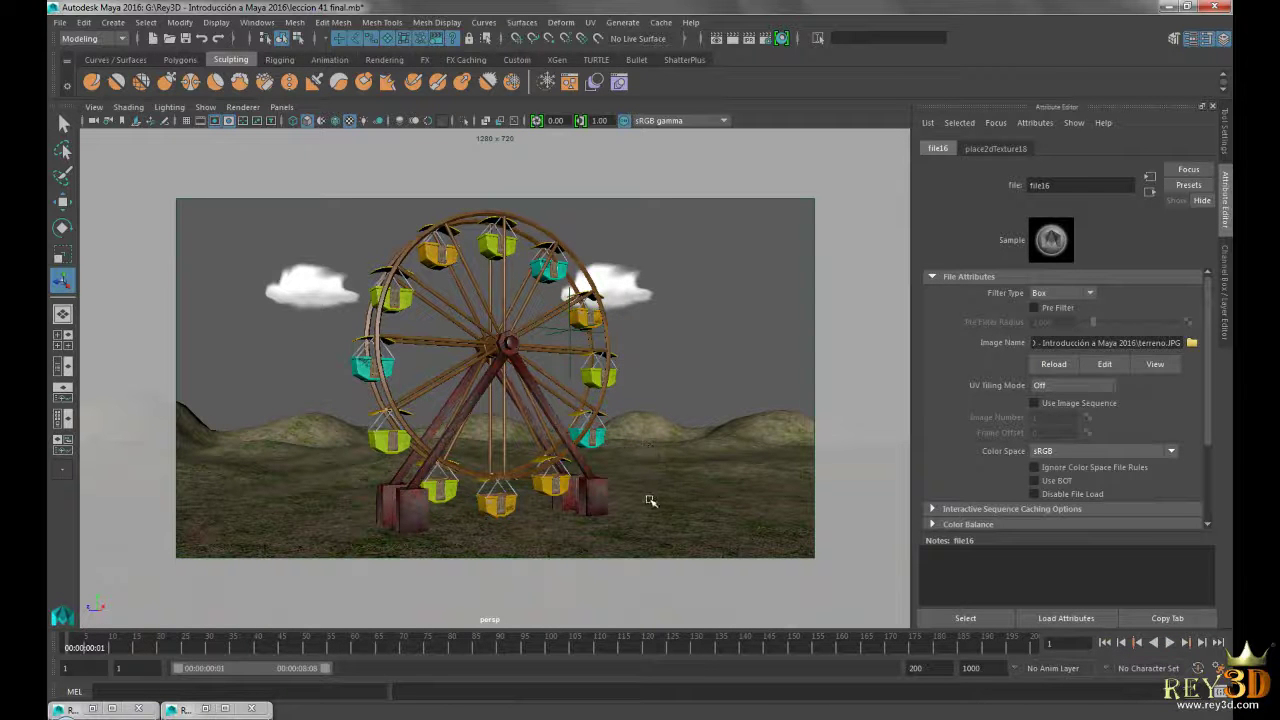
pyautogui.hotkey('alt', 'v')
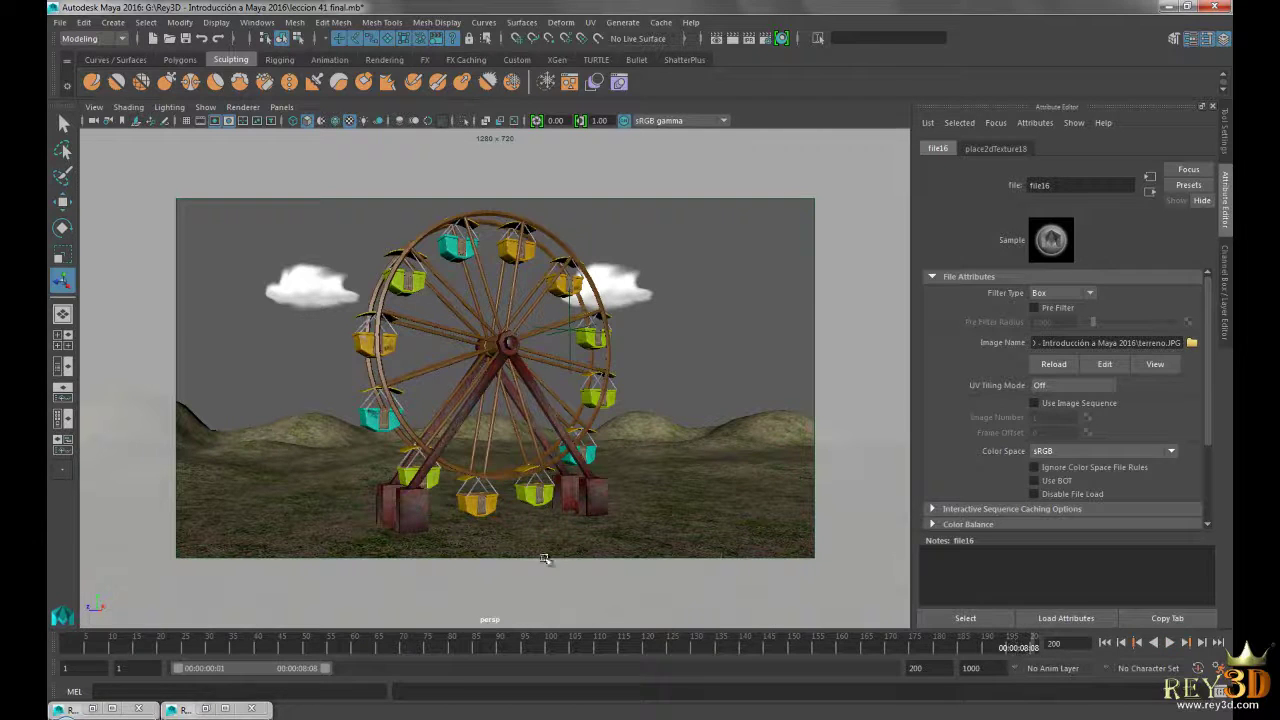
pyautogui.click(1106, 646)
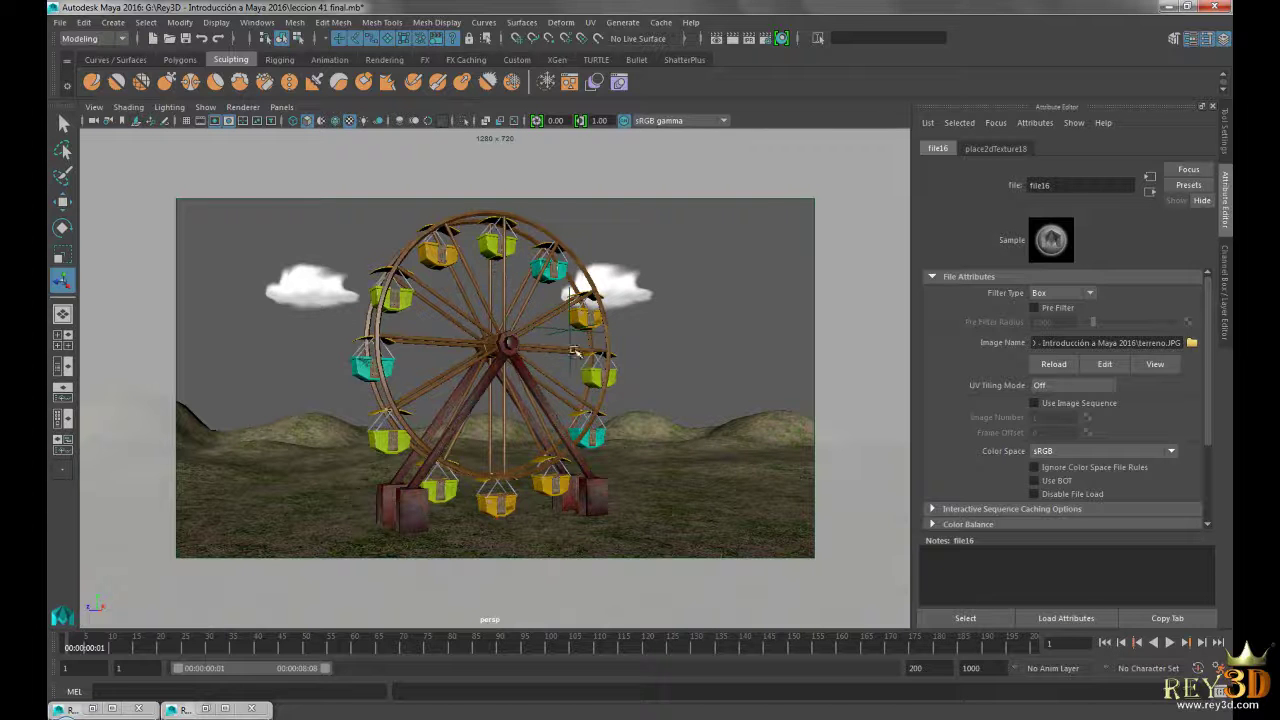
pyautogui.moveTo(506, 400)
pyautogui.keyDown('alt'); pyautogui.mouseDown()
pyautogui.moveTo(468, 366)
pyautogui.moveTo(441, 372)
pyautogui.mouseUp(); pyautogui.keyUp('alt')
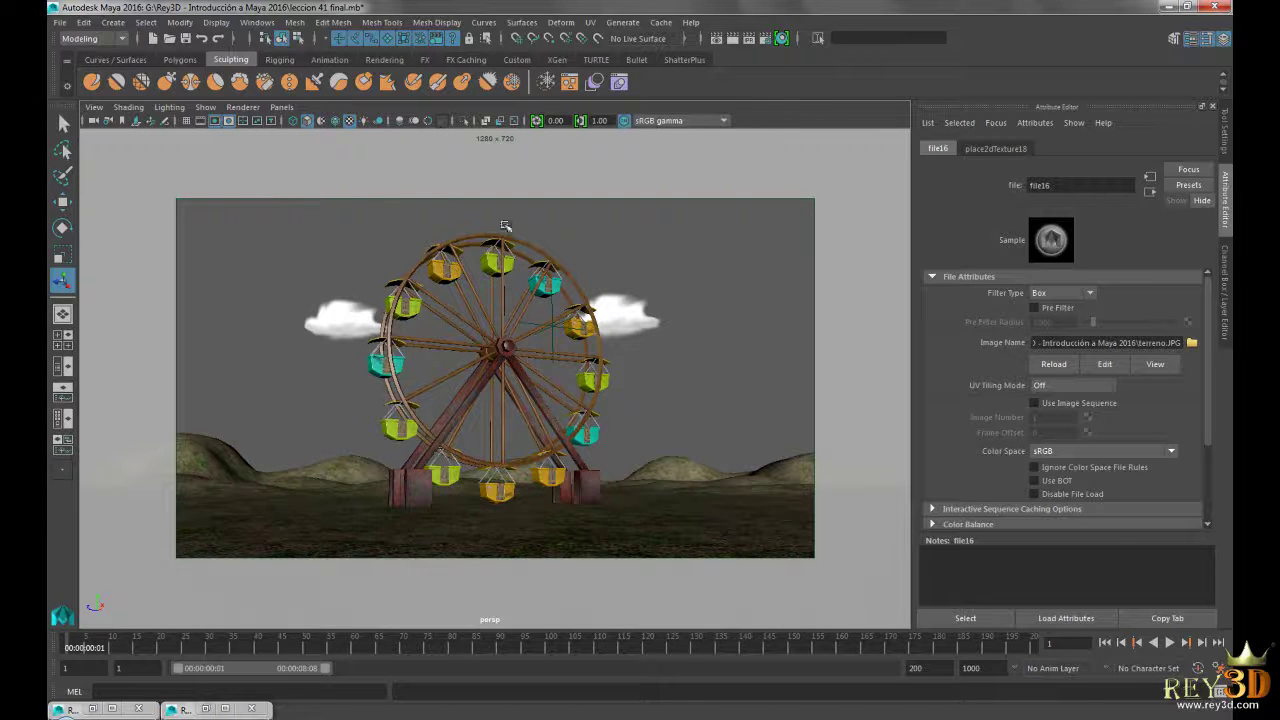
# Select the persp camera through View > Select Camera and display its values in the Channel Box.
pyautogui.rightClick(92, 121)
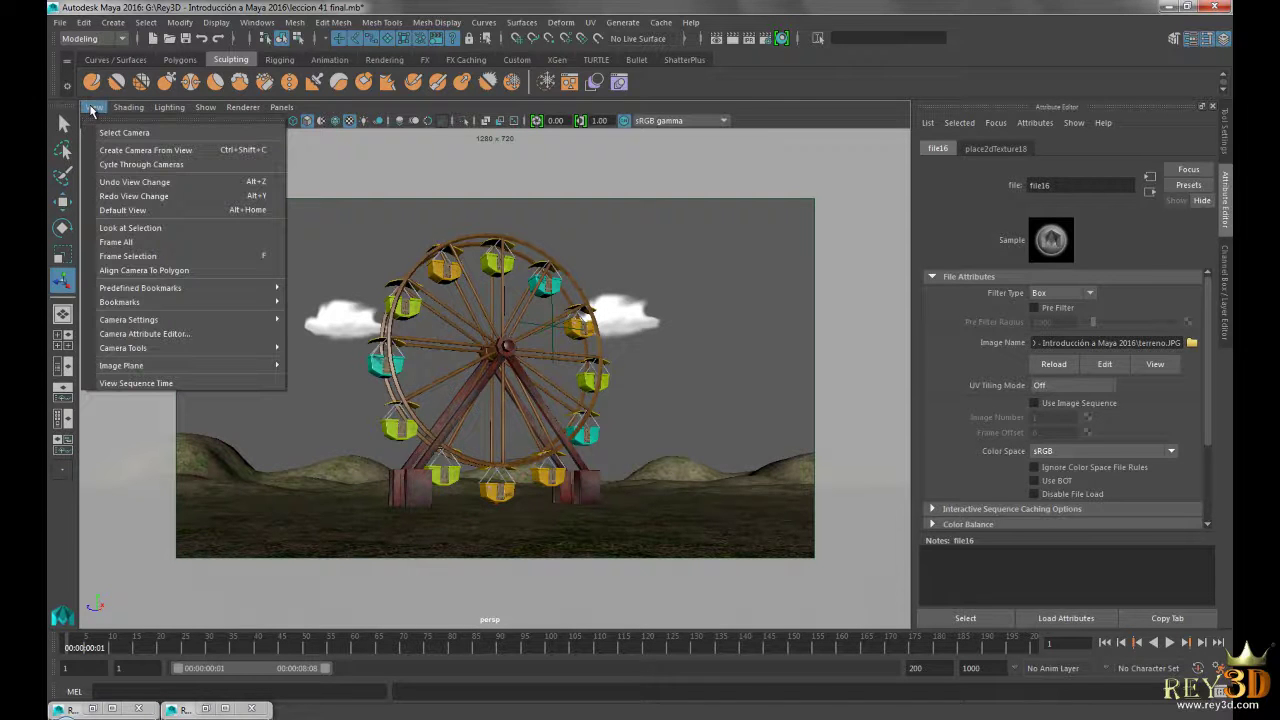
pyautogui.click(146, 135)
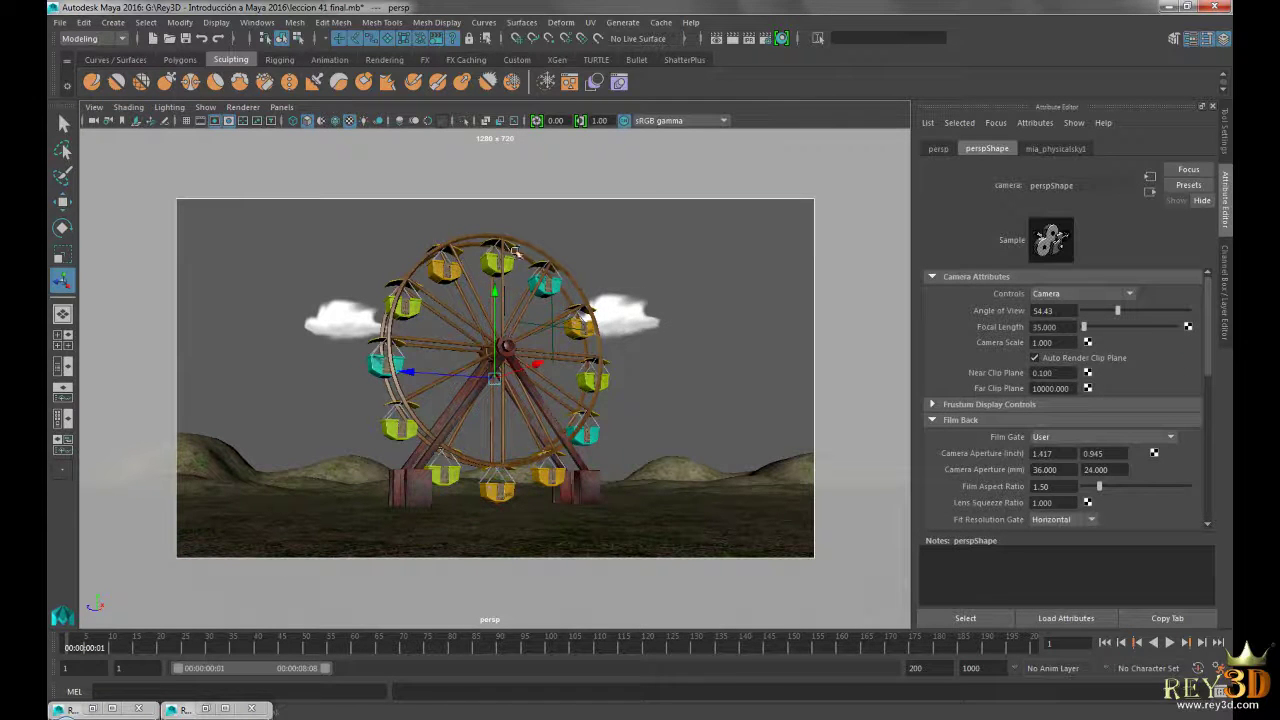
pyautogui.click(1223, 40)
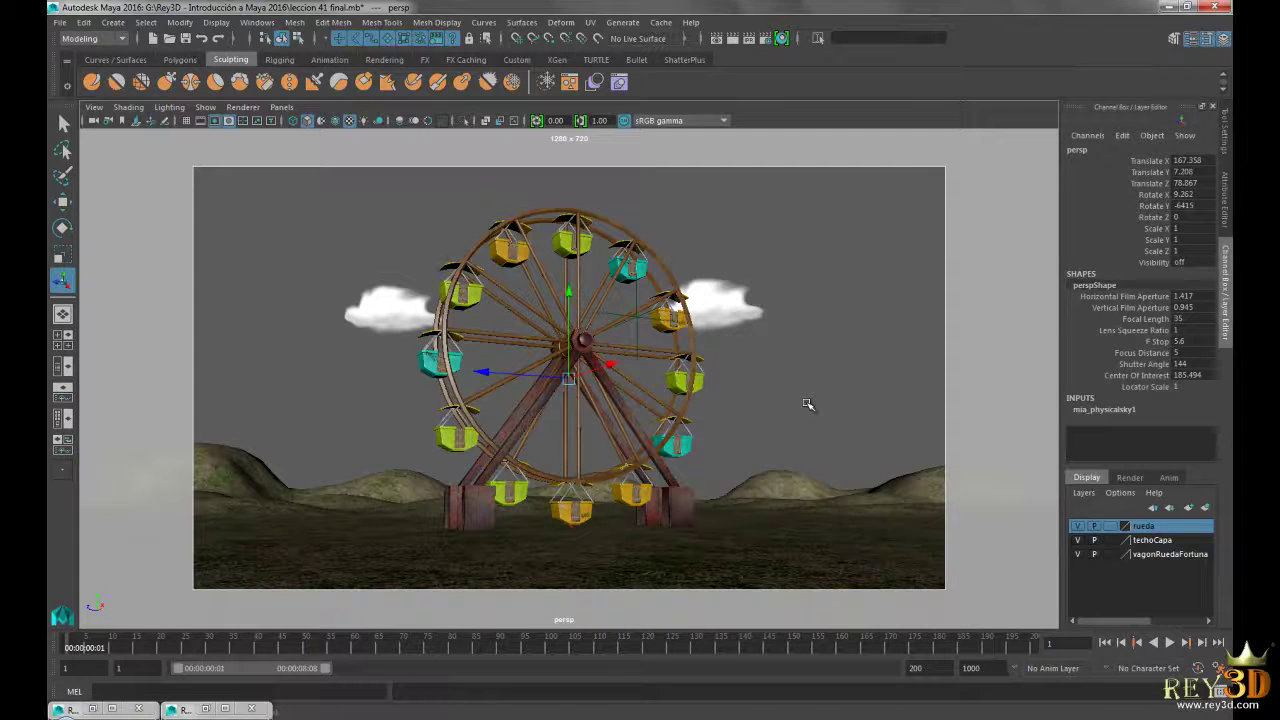
# Set a key on the persp camera at frame 1, then jump to frame 200.
pyautogui.press('s')
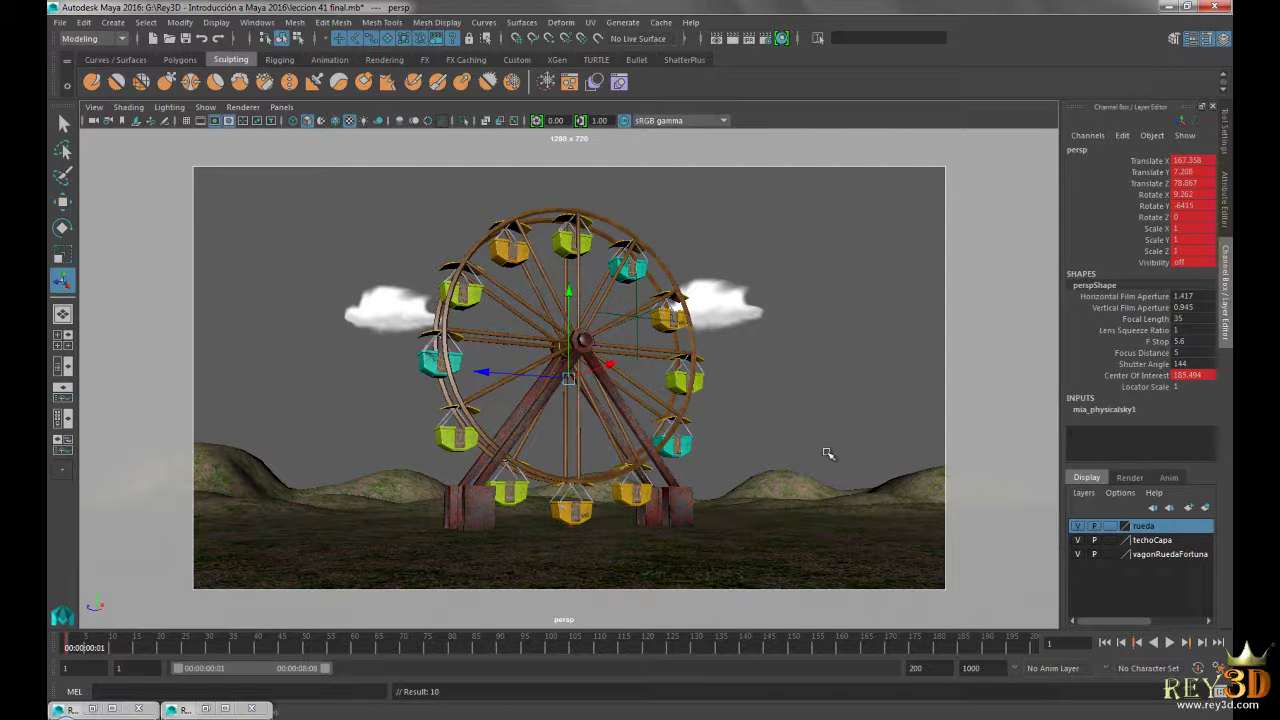
pyautogui.click(1218, 643)
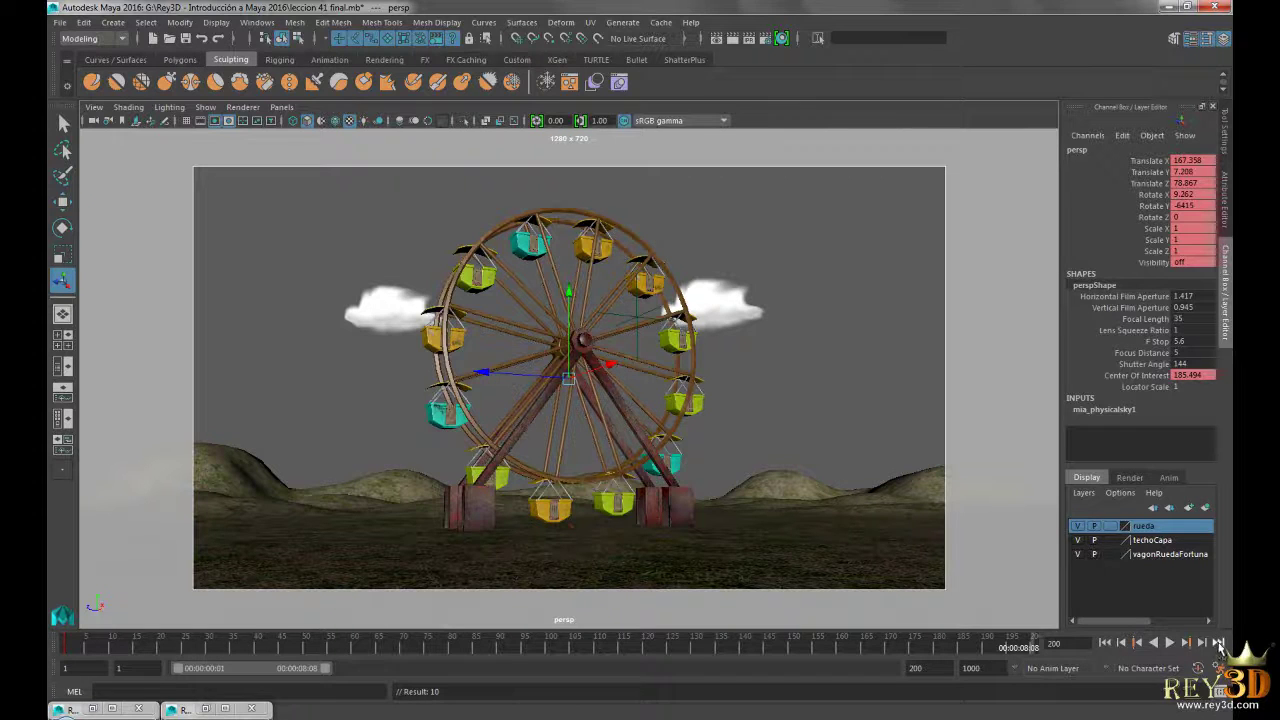
# Dolly and tumble the persp camera closer to the ferris wheel and key it at frame 200.
pyautogui.scroll(1, 577, 437)
pyautogui.scroll(2, 586, 443)
pyautogui.scroll(2, 598, 442)
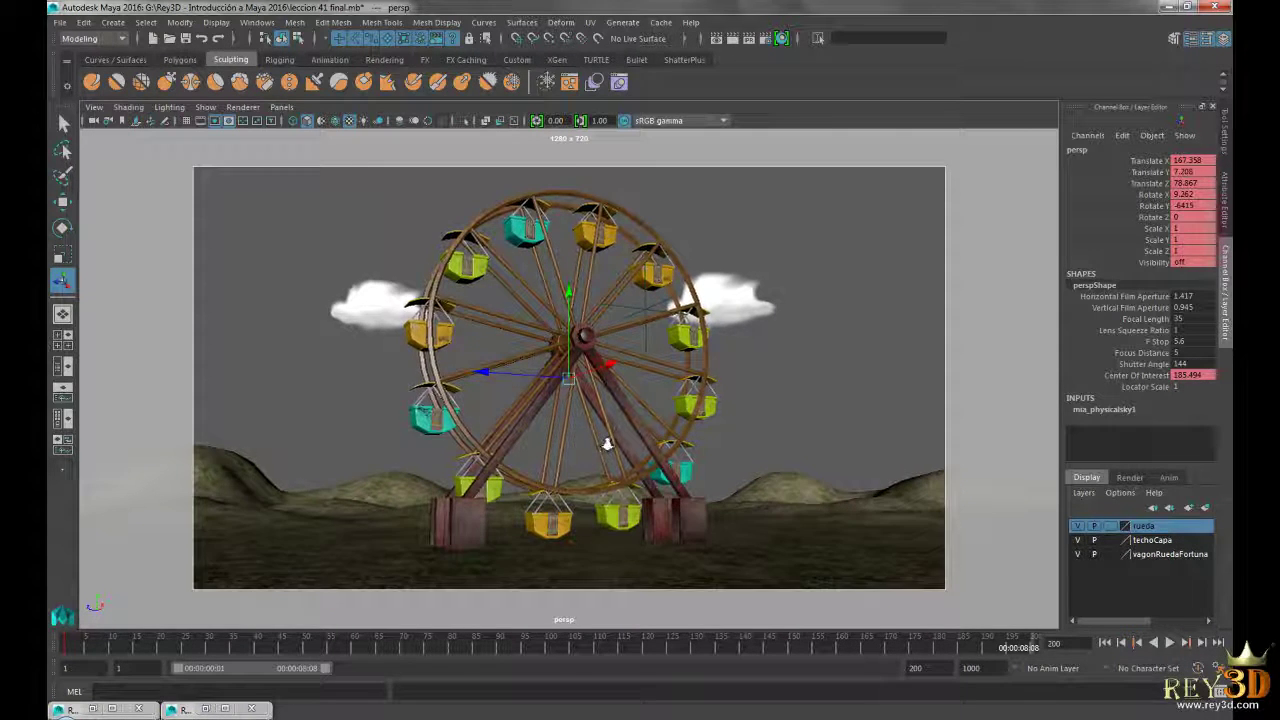
pyautogui.scroll(1, 615, 447)
pyautogui.scroll(2, 630, 444)
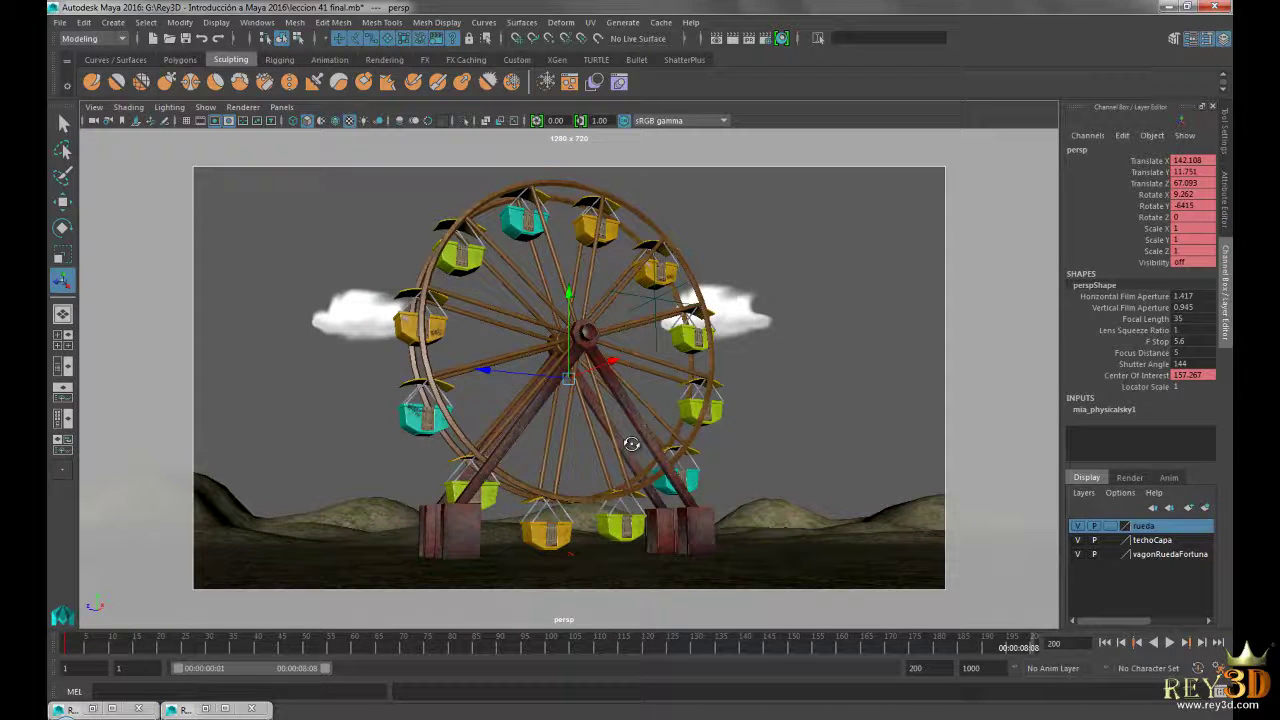
pyautogui.keyDown('alt'); pyautogui.moveTo(628, 443); pyautogui.dragTo(645, 445); pyautogui.keyUp('alt')
pyautogui.keyDown('alt'); pyautogui.moveTo(658, 449); pyautogui.dragTo(647, 405, button='right'); pyautogui.keyUp('alt')
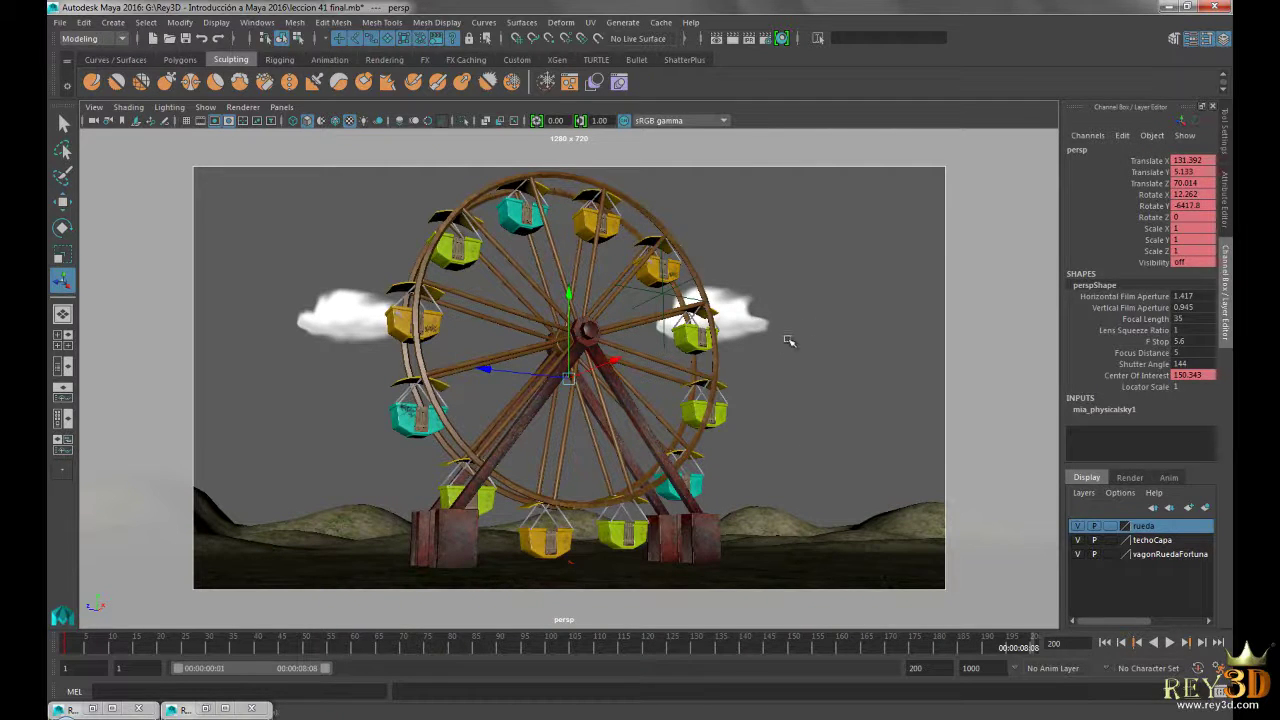
pyautogui.press('s')
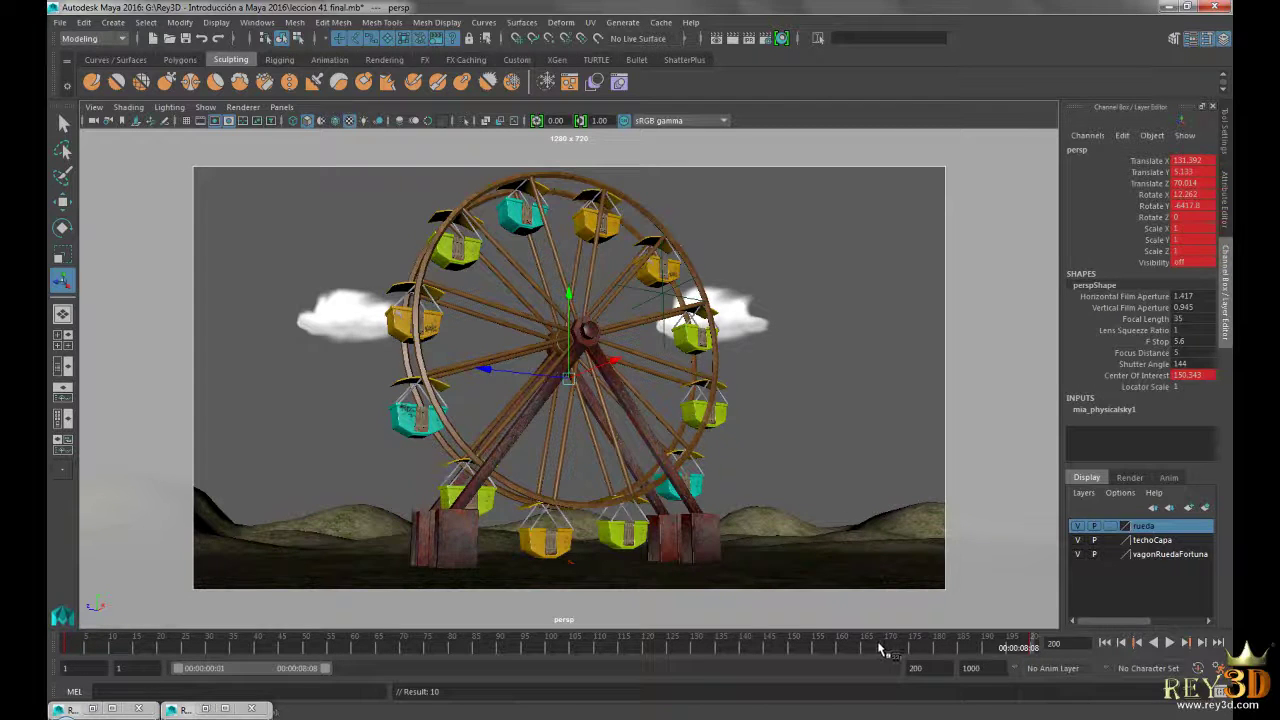
# Play and scrub the camera push-in from frame 1 to 200, return to frame 1, and deselect the camera.
pyautogui.hotkey('alt', 'v')
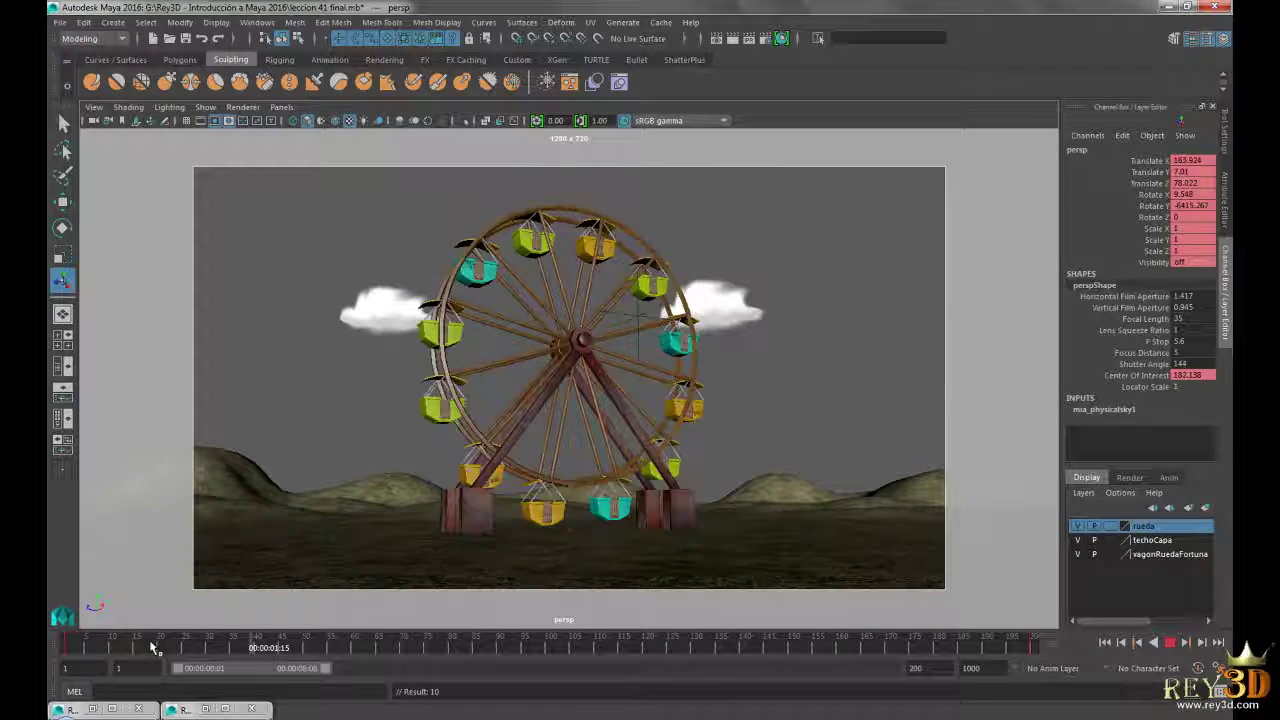
pyautogui.moveTo(153, 648); pyautogui.dragTo(1045, 650)
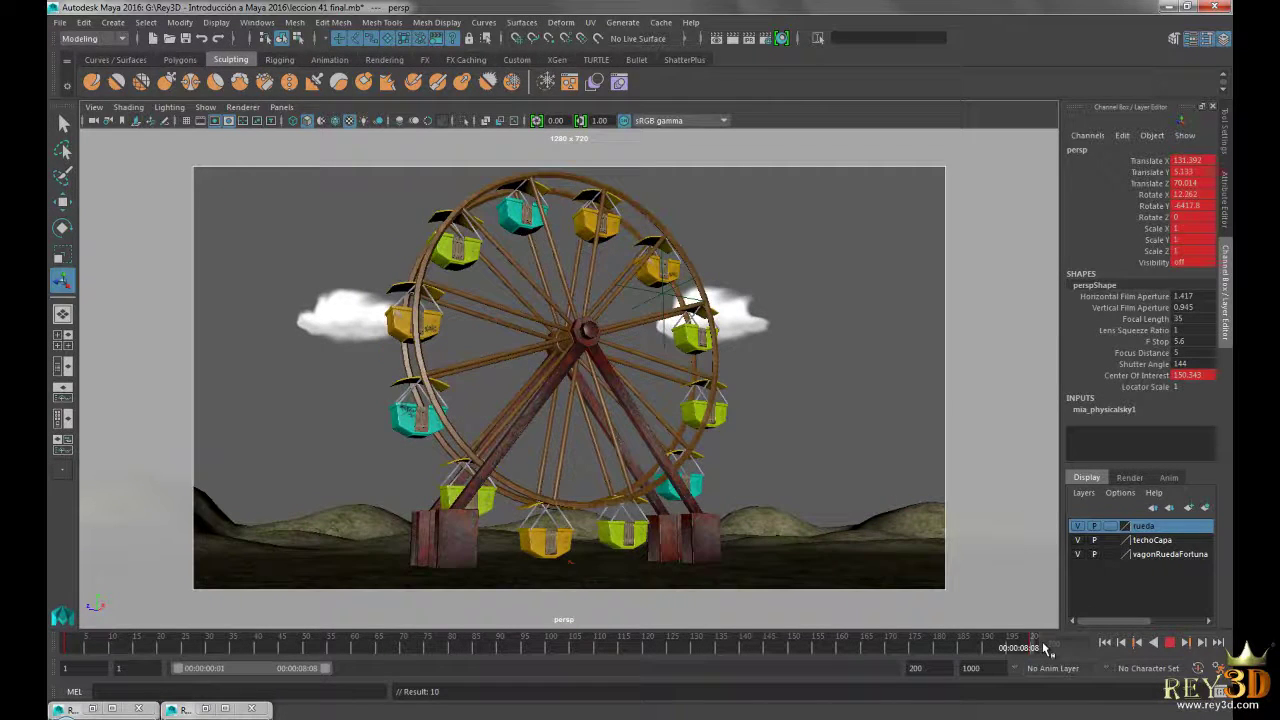
pyautogui.click(1108, 645)
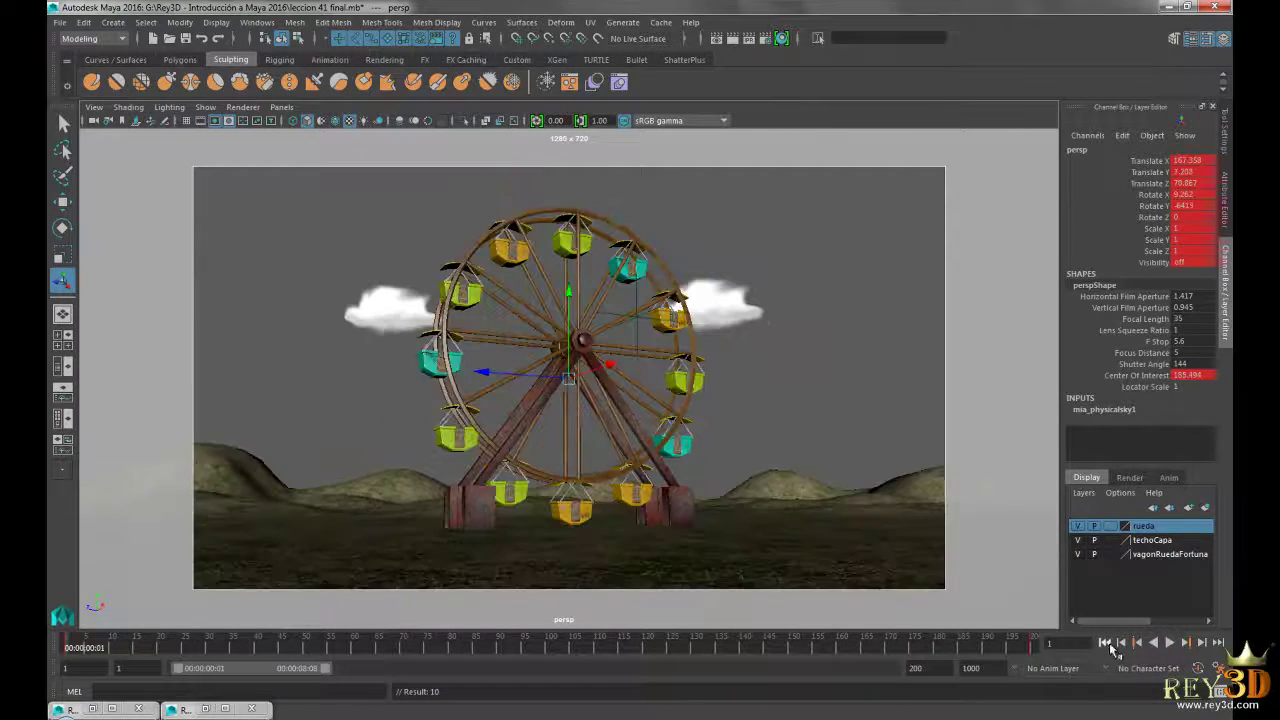
pyautogui.click(1219, 643)
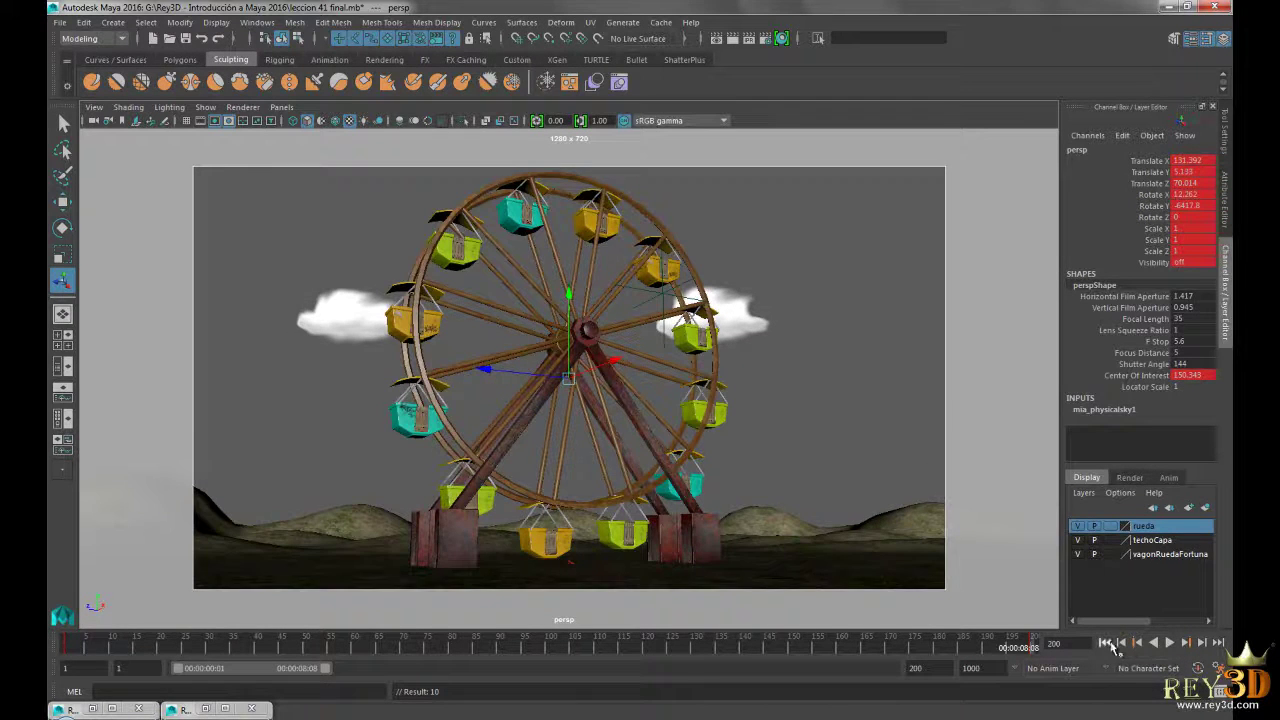
pyautogui.click(1105, 643)
pyautogui.hotkey('alt', 'v')
pyautogui.click(1104, 642)
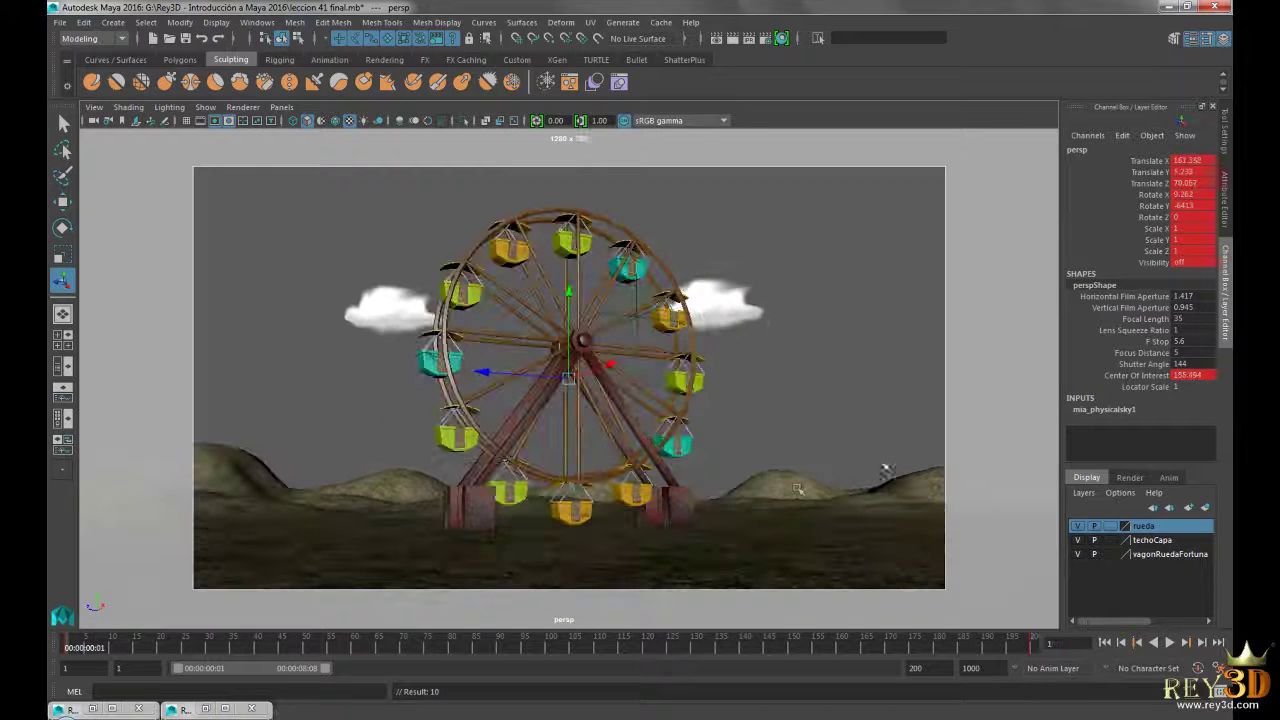
pyautogui.click(697, 503)
# Create an avi playblast of the animation from the timeline's Playblast options.
pyautogui.rightClick(711, 641)
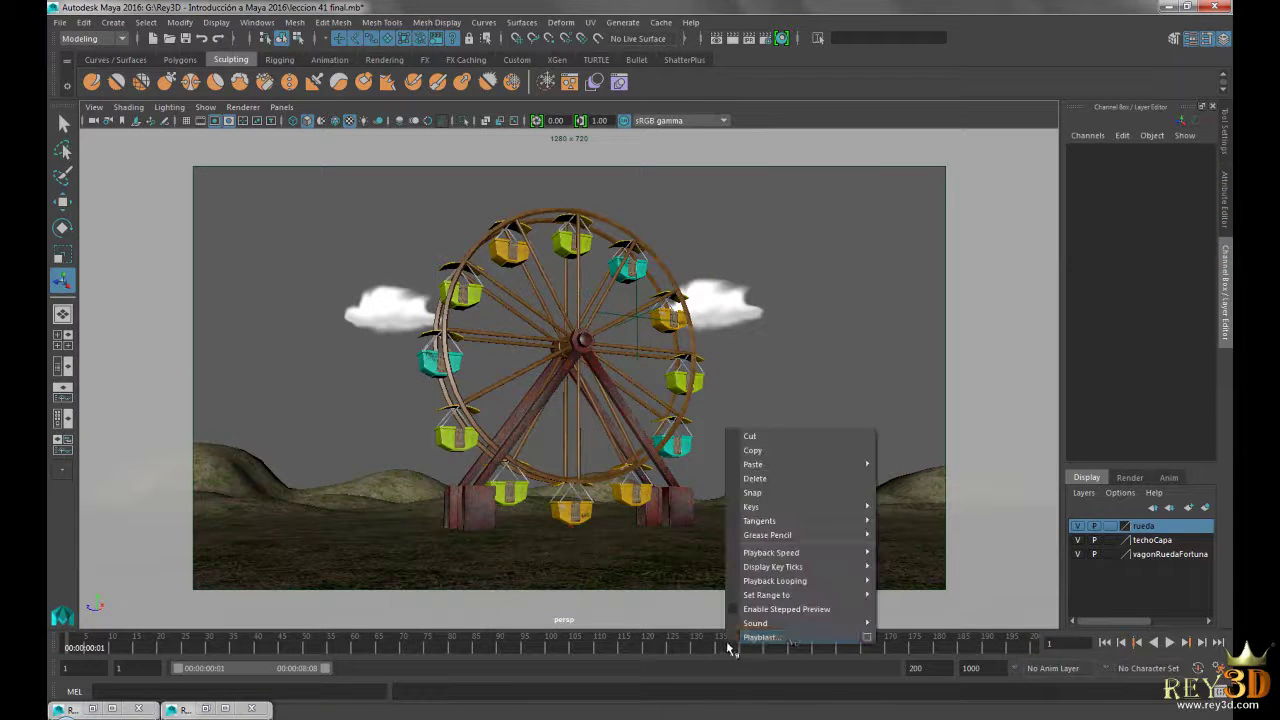
pyautogui.click(868, 638)
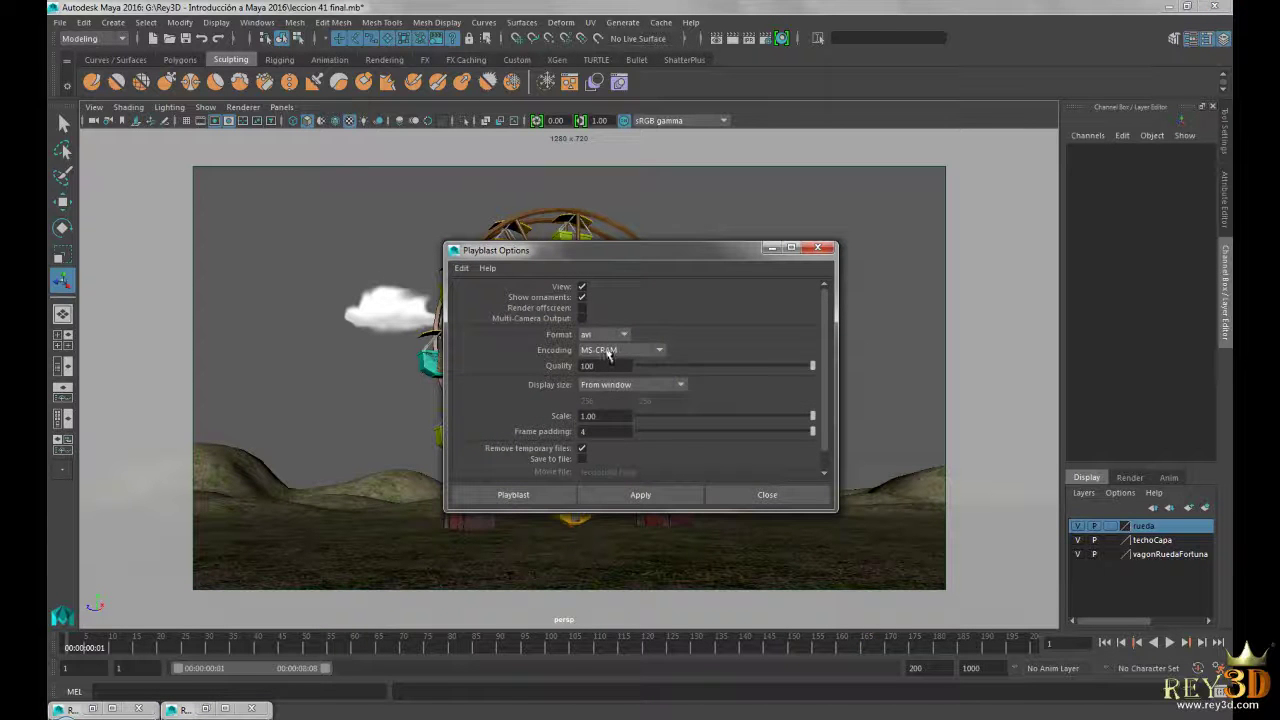
pyautogui.click(513, 495)
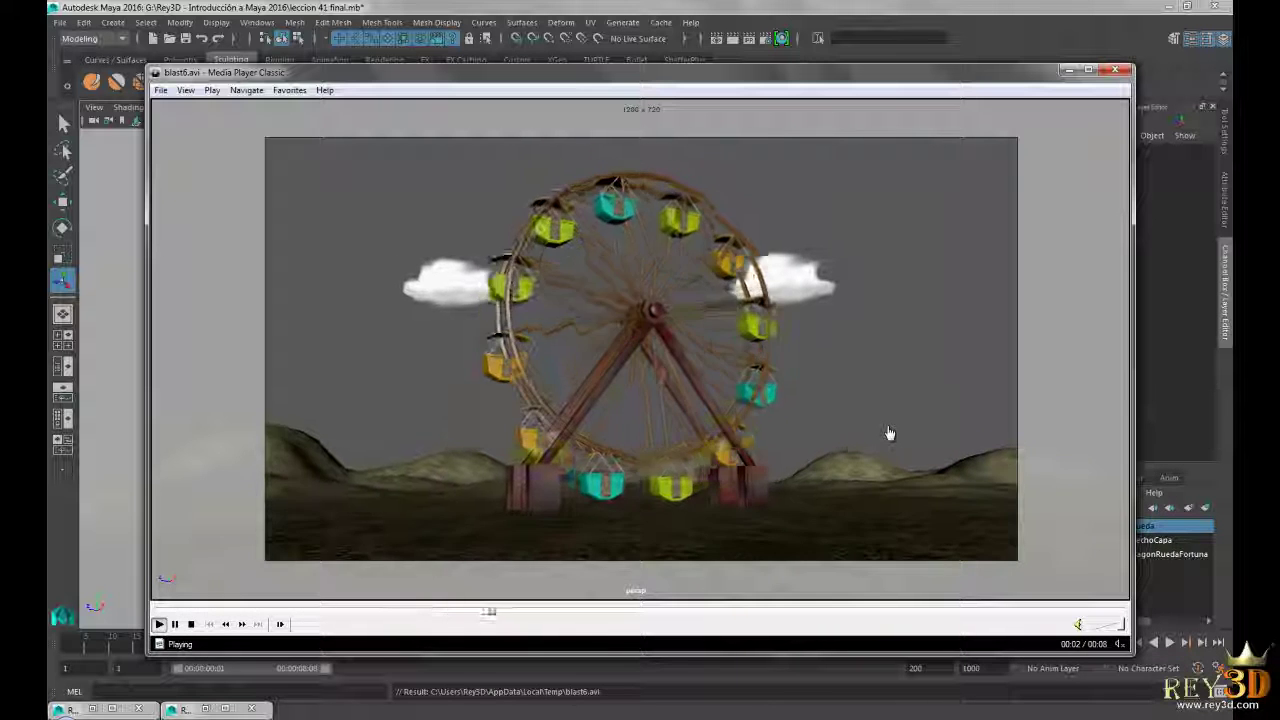
# Pause the blast6.avi playback in Media Player Classic at 00:07.
pyautogui.click(975, 438)
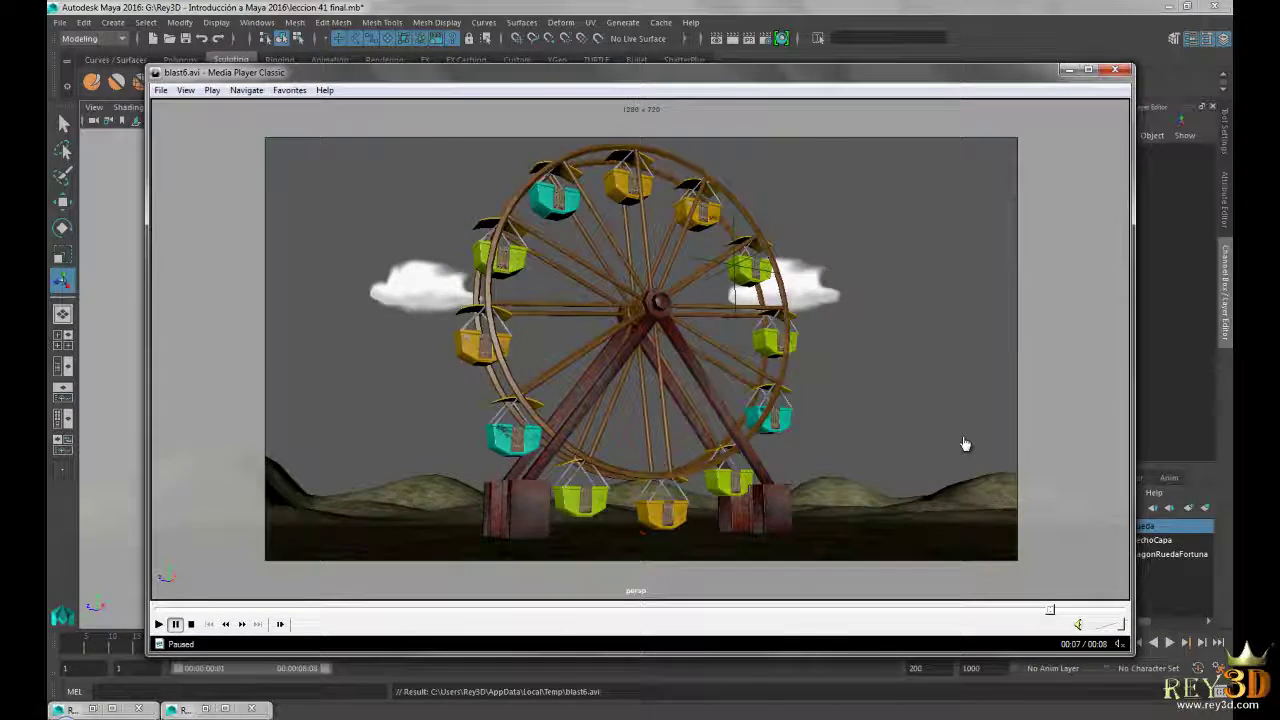